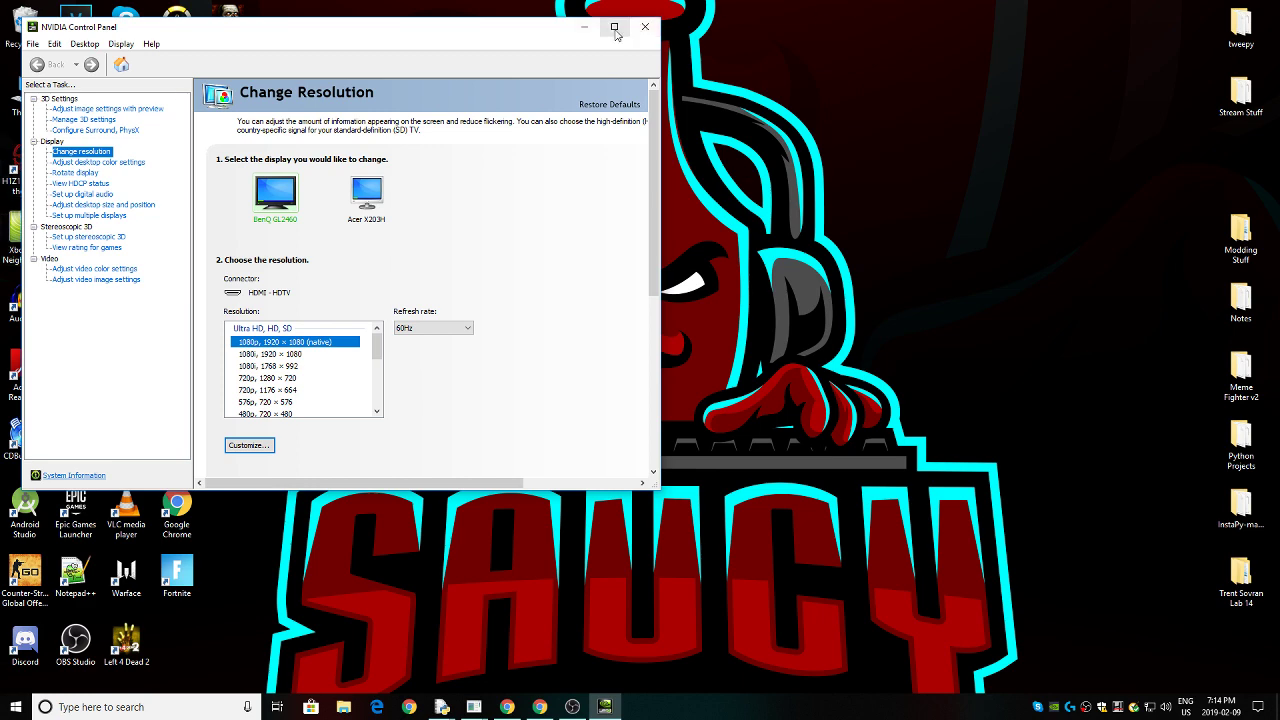
# - Drag the NVIDIA Control Panel's Change Resolution window to the screen centre
pyautogui.moveTo(610, 36); pyautogui.dragTo(993, 240)
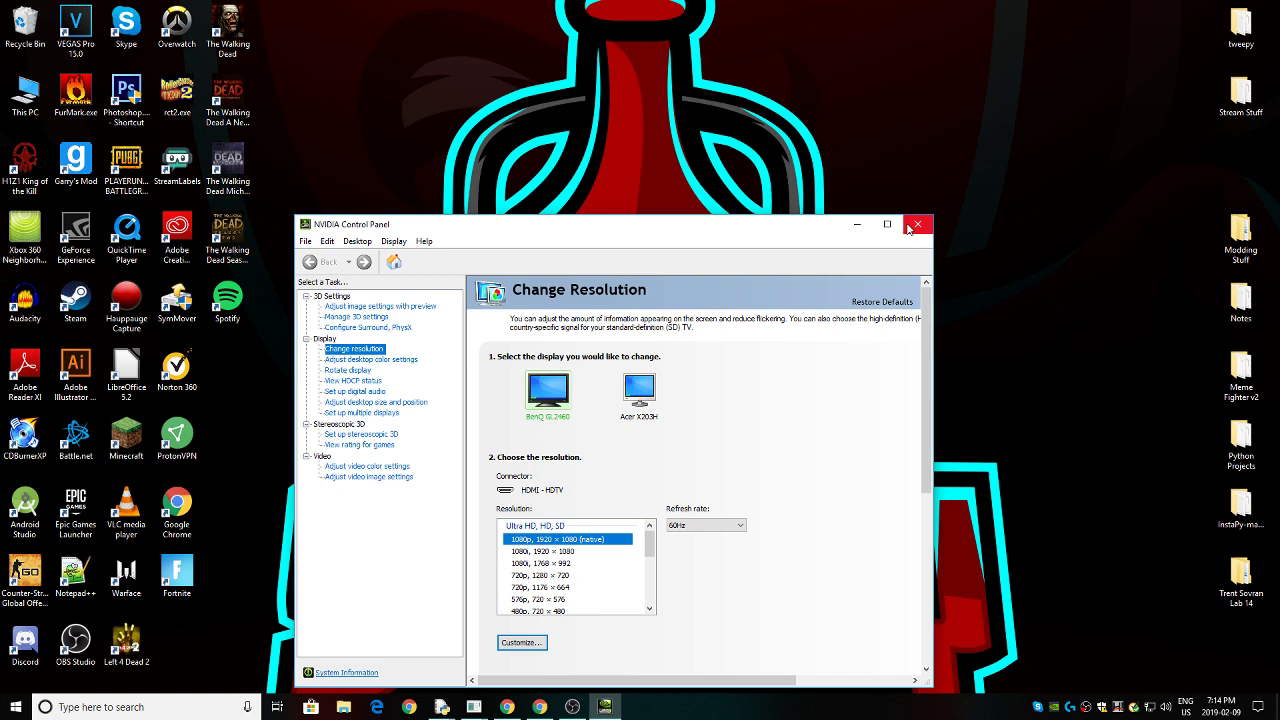
# - Close NVIDIA Control Panel and position the GeForce Experience home window showing twelve games
pyautogui.click(916, 225)
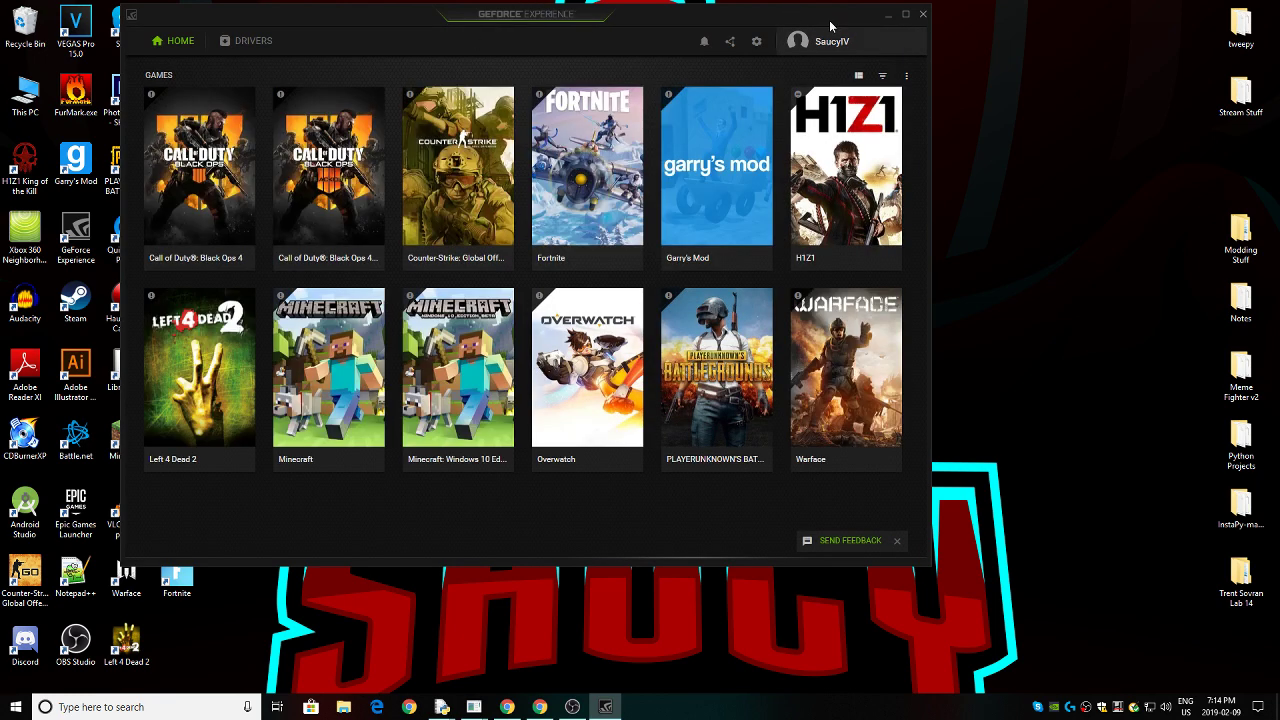
pyautogui.moveTo(764, 22); pyautogui.dragTo(819, 97)
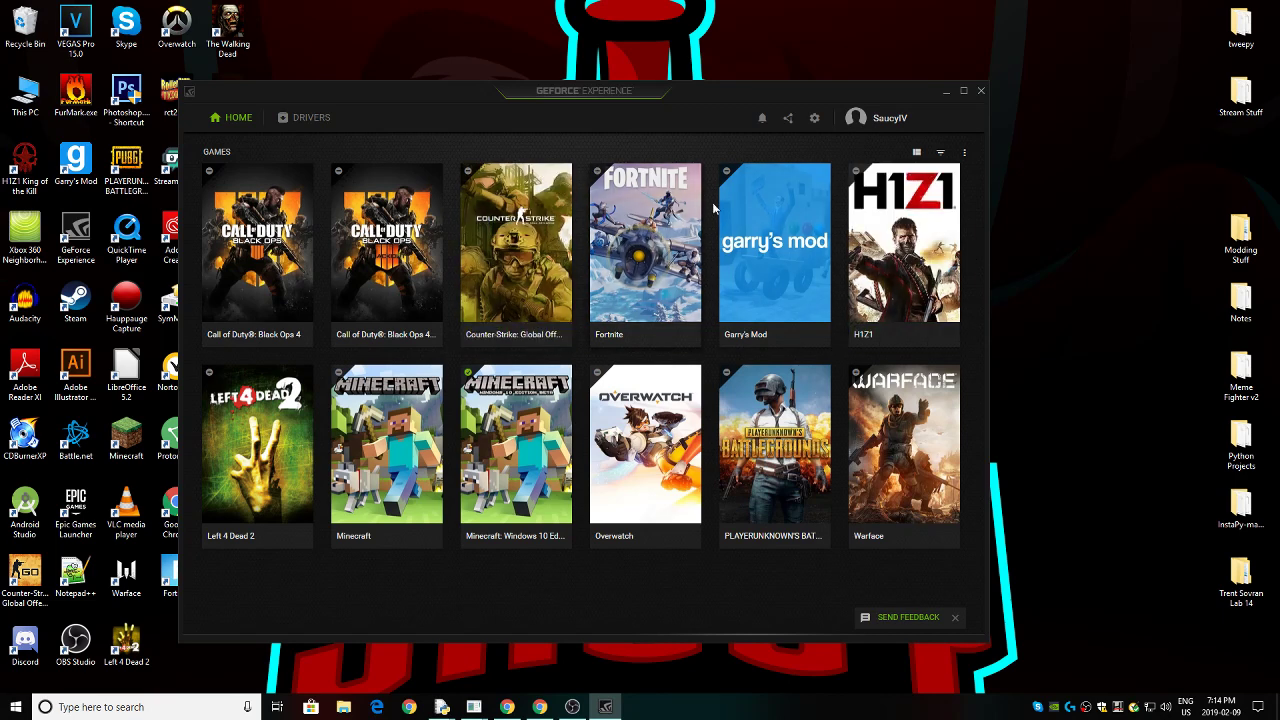
pyautogui.moveTo(774, 215)
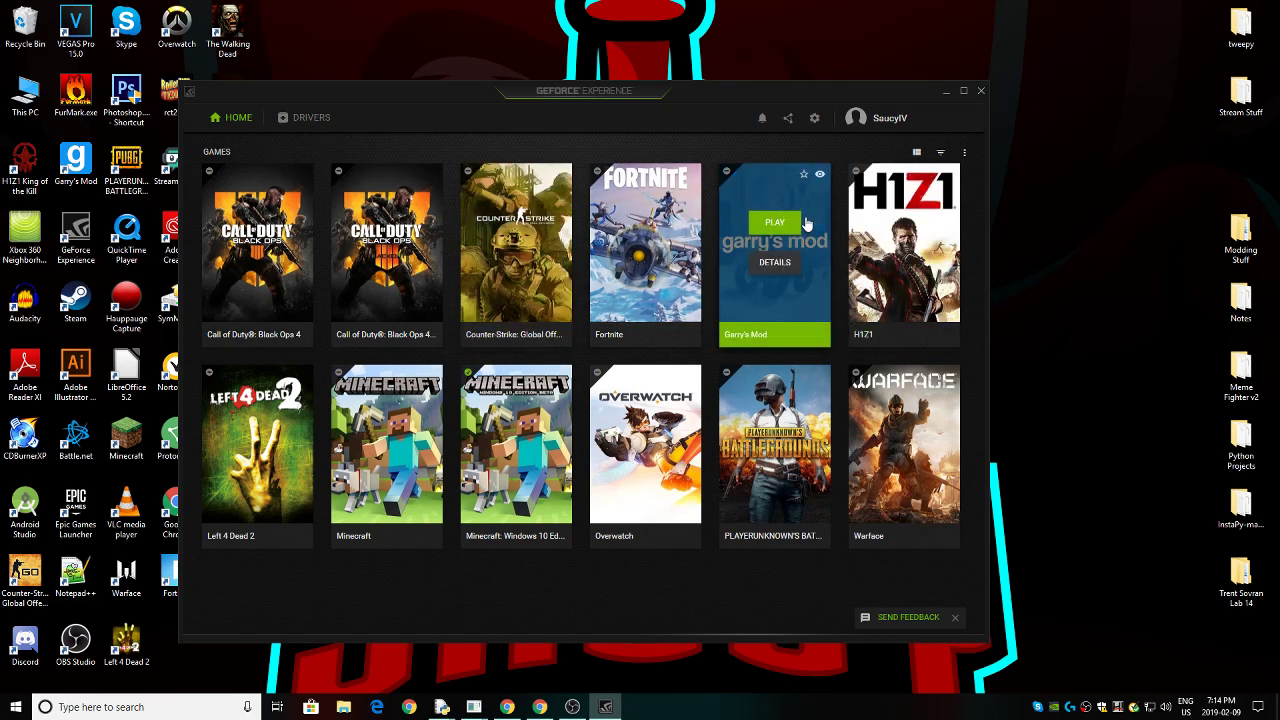
pyautogui.moveTo(697, 104); pyautogui.dragTo(562, 84)
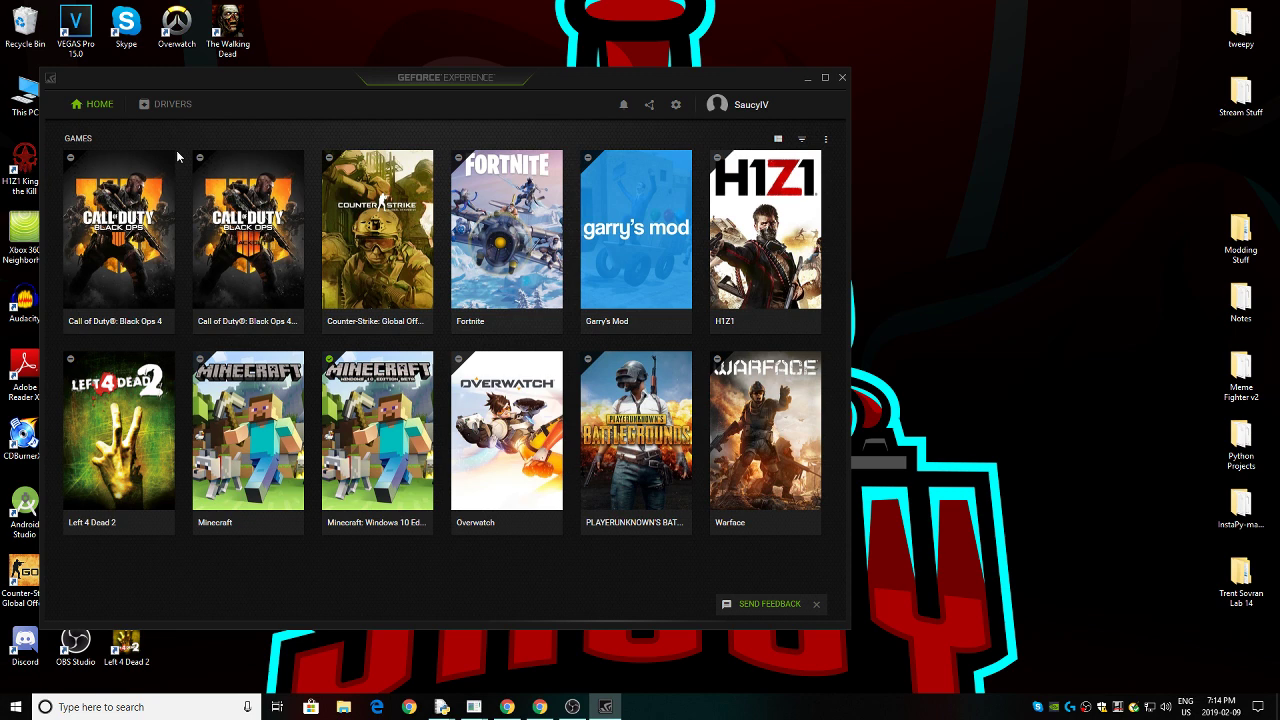
# - Maximize the GeForce Experience window so the game library spreads into wider rows
pyautogui.click(825, 77)
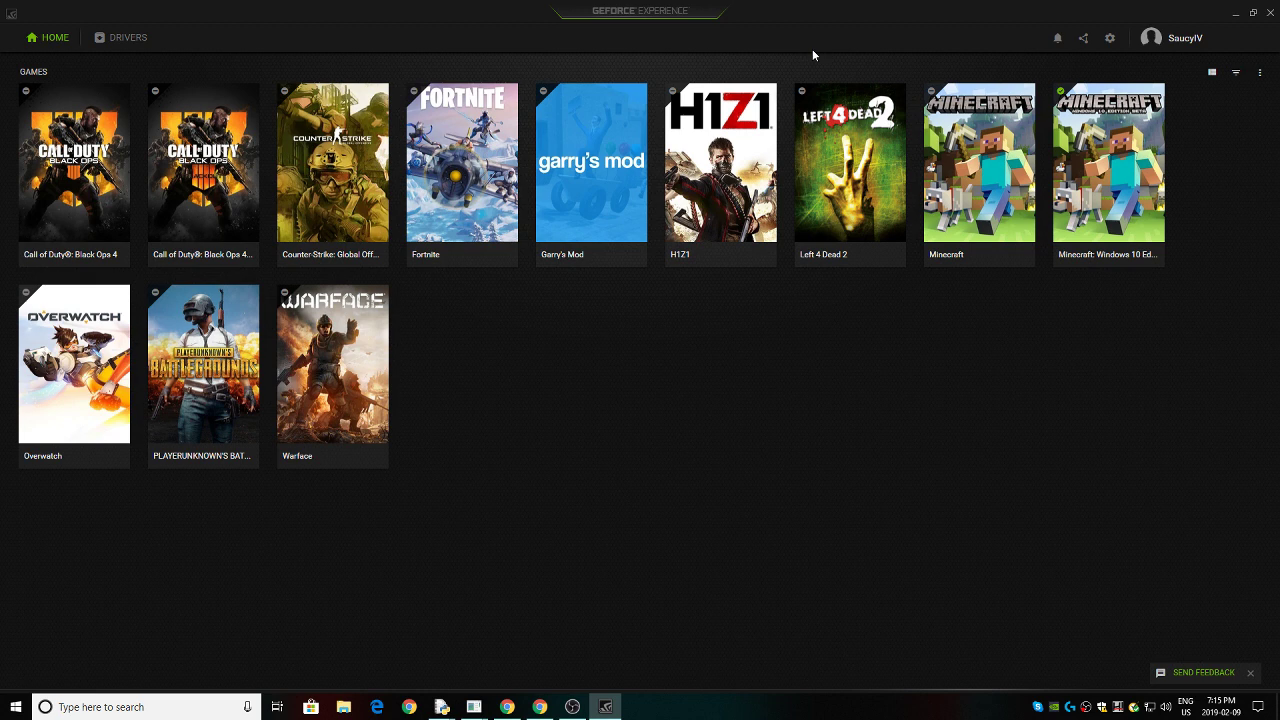
# - Show the Drivers page with Game Ready driver 418.81 from 02/04/2019 installed
pyautogui.click(127, 44)
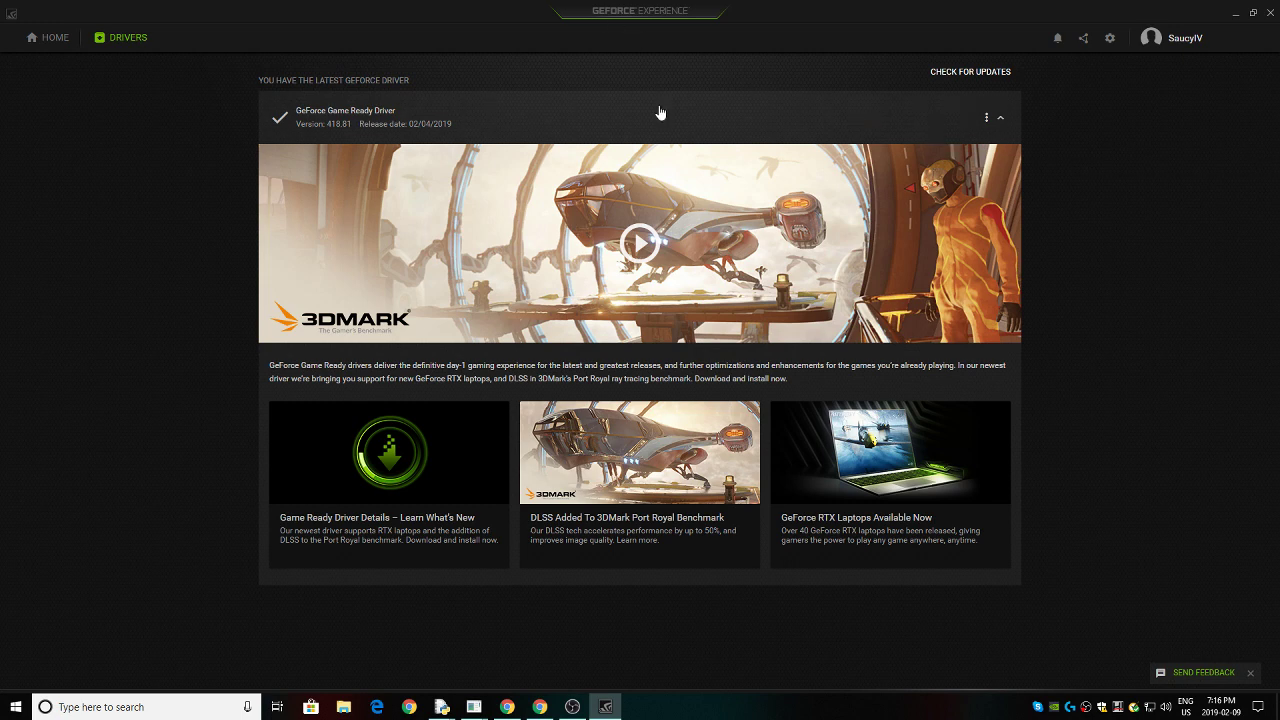
pyautogui.click(999, 119)
pyautogui.click(998, 119)
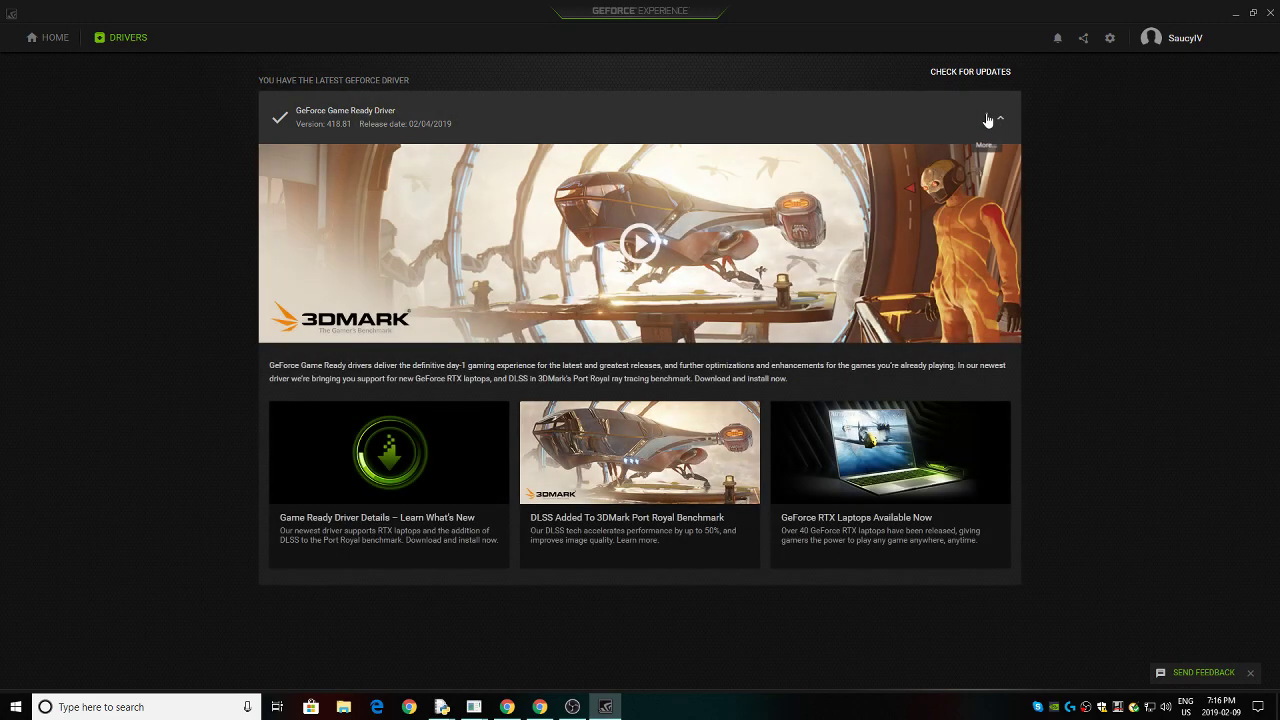
pyautogui.click(987, 118)
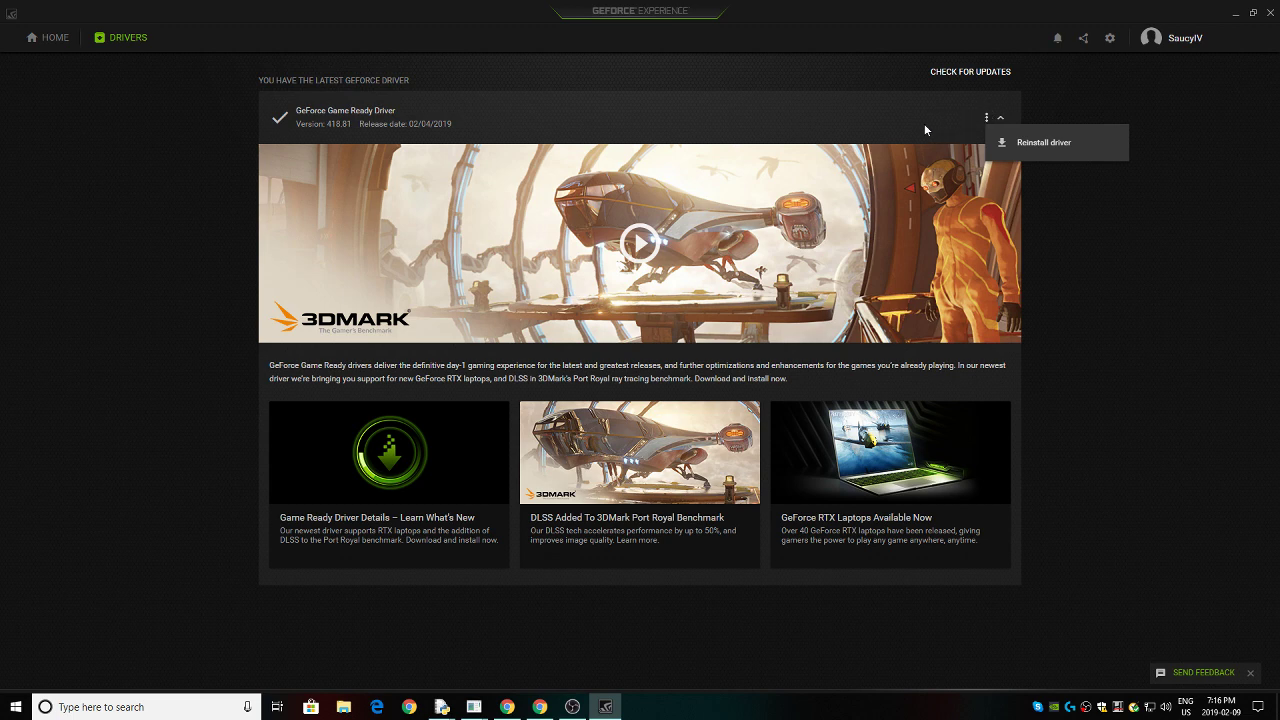
pyautogui.click(738, 121)
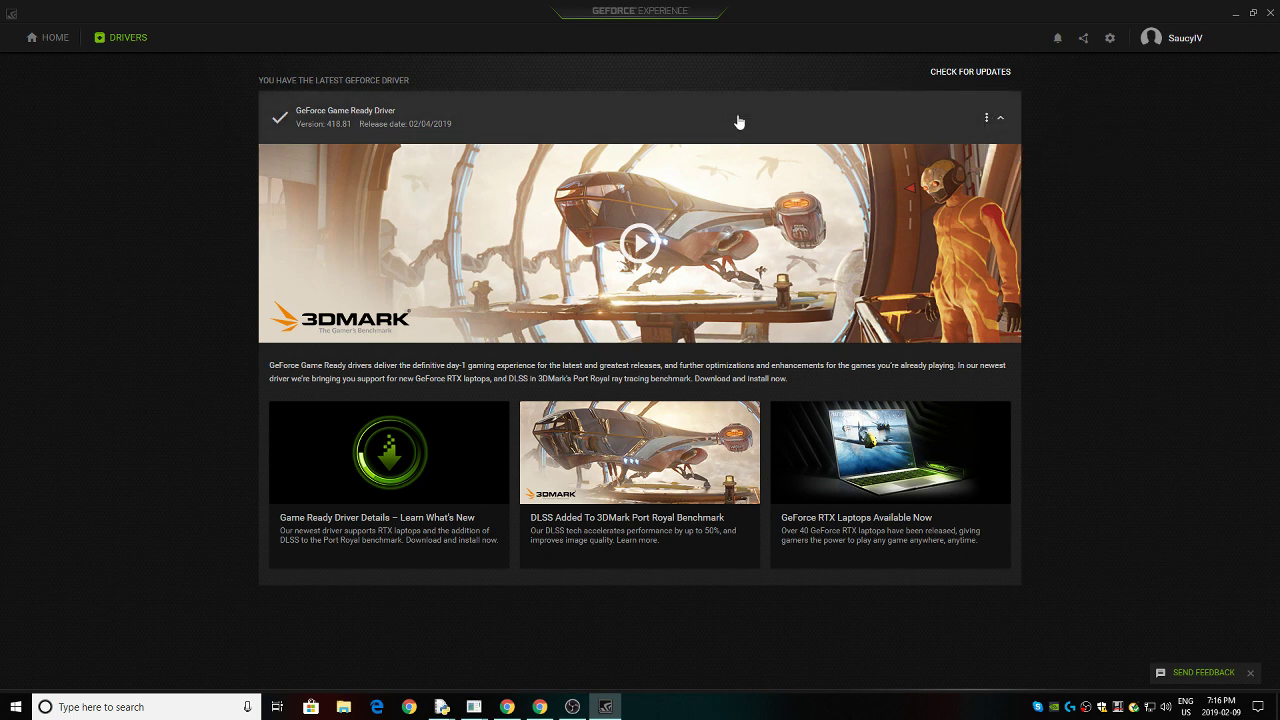